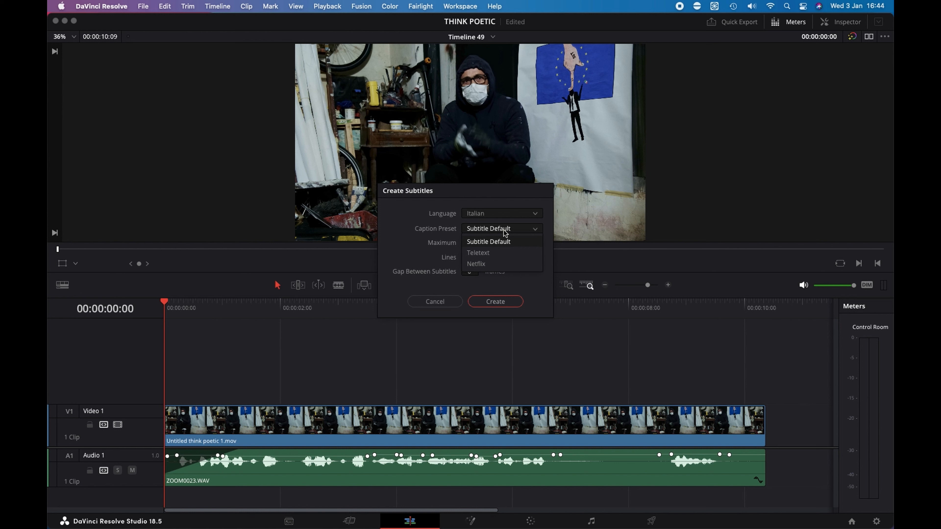
- Create the Italian subtitles with the Subtitle Default preset and double lines, and play the timeline through with them
{"action": "left_click", "coordinate": [407, 230]}
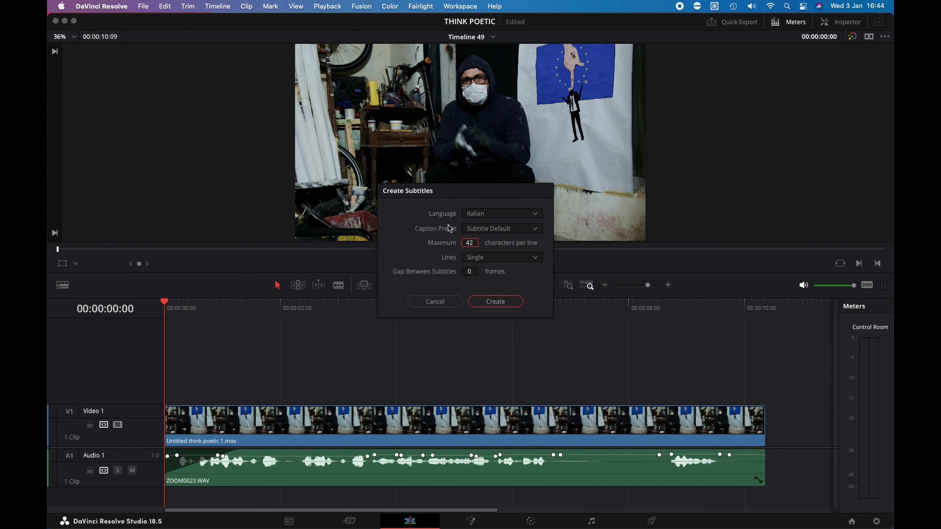
{"action": "left_click", "coordinate": [504, 260]}
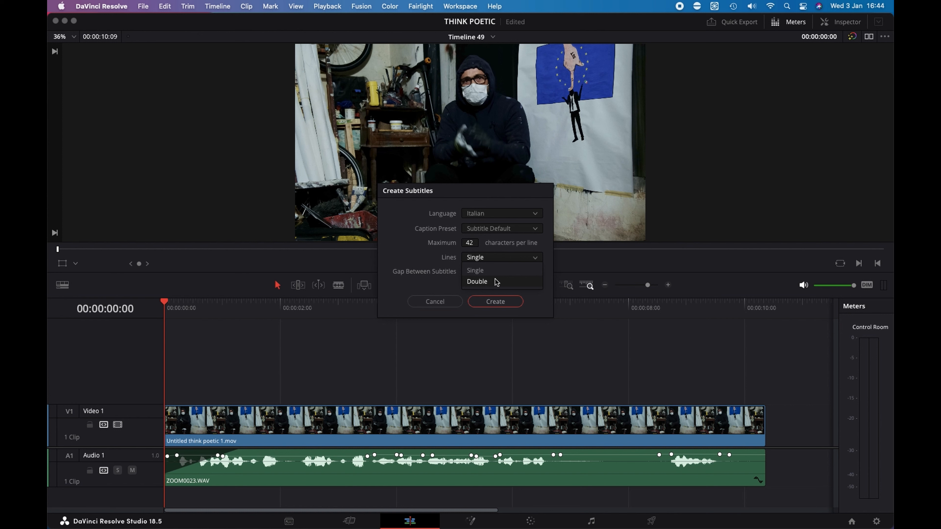
{"action": "left_click", "coordinate": [478, 281]}
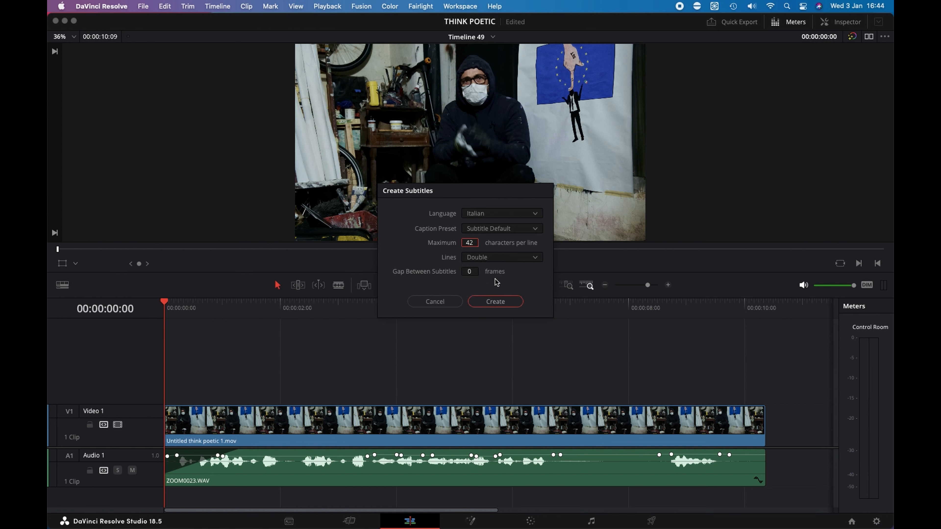
{"action": "left_click", "coordinate": [502, 303]}
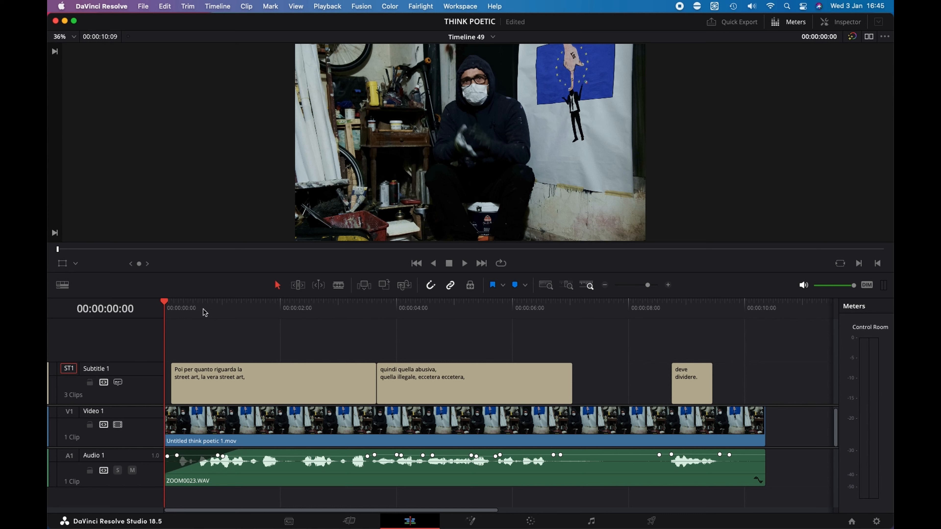
{"action": "key", "text": "space"}
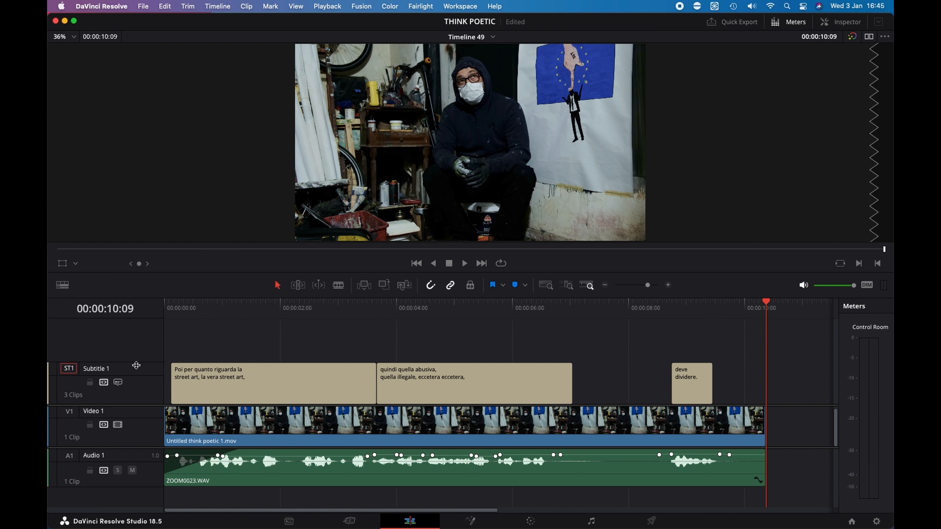
- Export the Subtitle 1 track to the Desktop as Subtitle 1.srt
{"action": "right_click", "coordinate": [145, 388]}
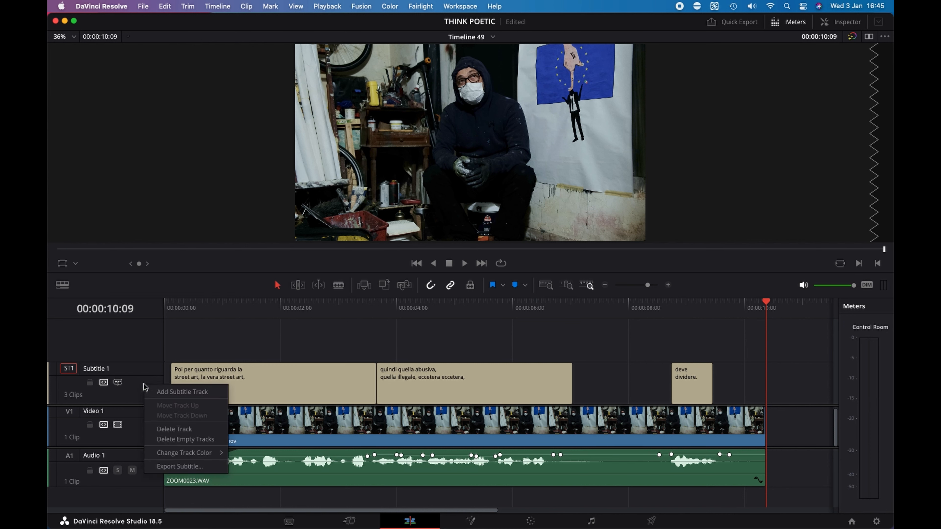
{"action": "left_click", "coordinate": [179, 467]}
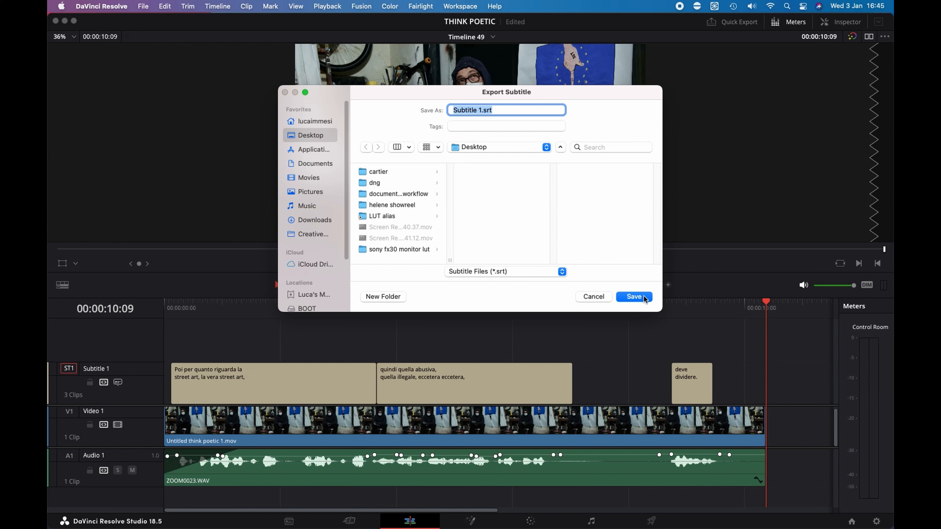
{"action": "left_click", "coordinate": [634, 296]}
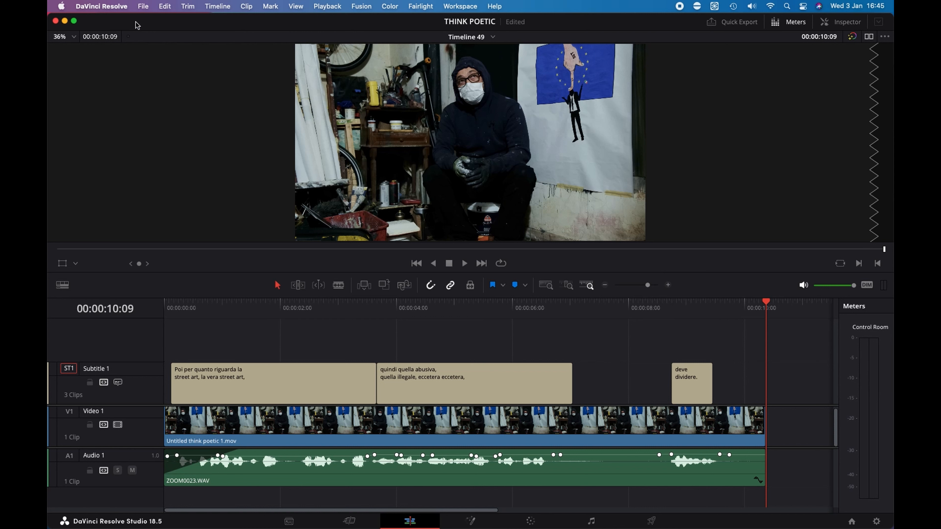
- Hide DaVinci Resolve, minimize the Chrome window, and open Subtitle 1.srt from the desktop with TextEdit
{"action": "left_click", "coordinate": [99, 5]}
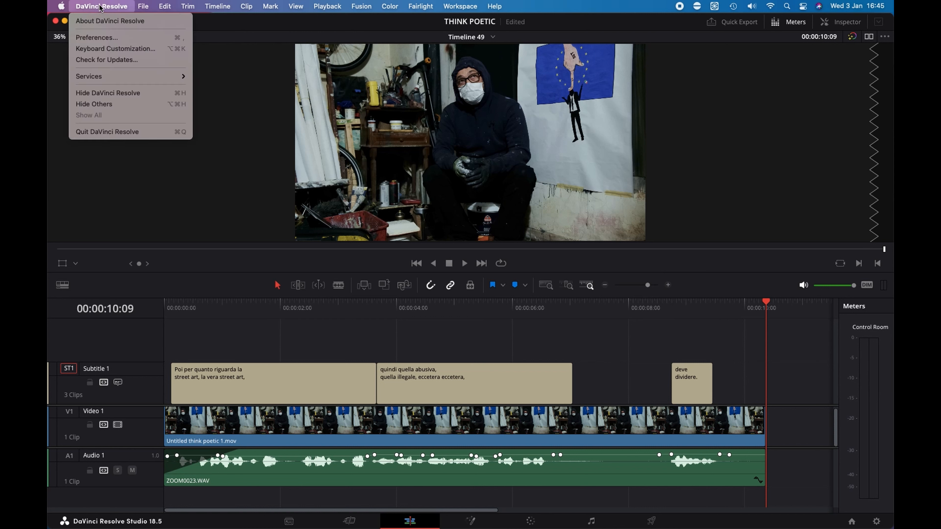
{"action": "left_click", "coordinate": [122, 95]}
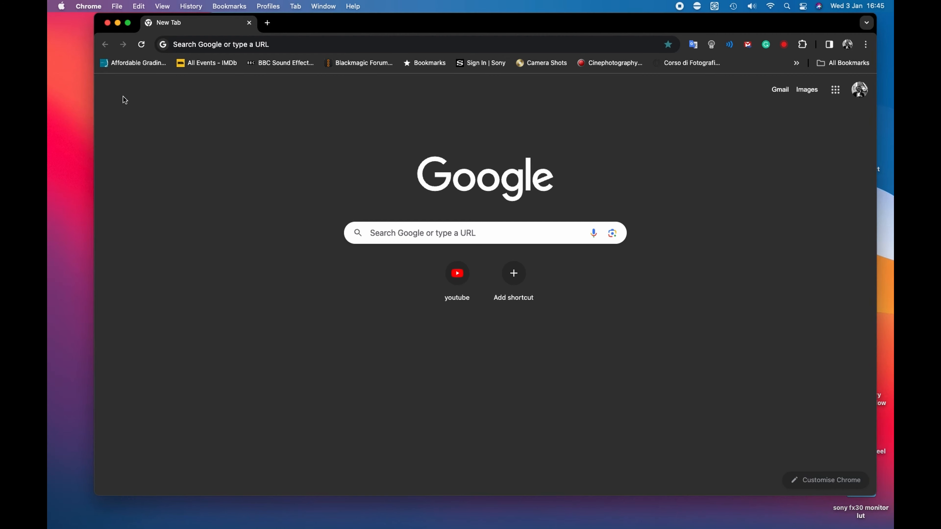
{"action": "left_click", "coordinate": [118, 23]}
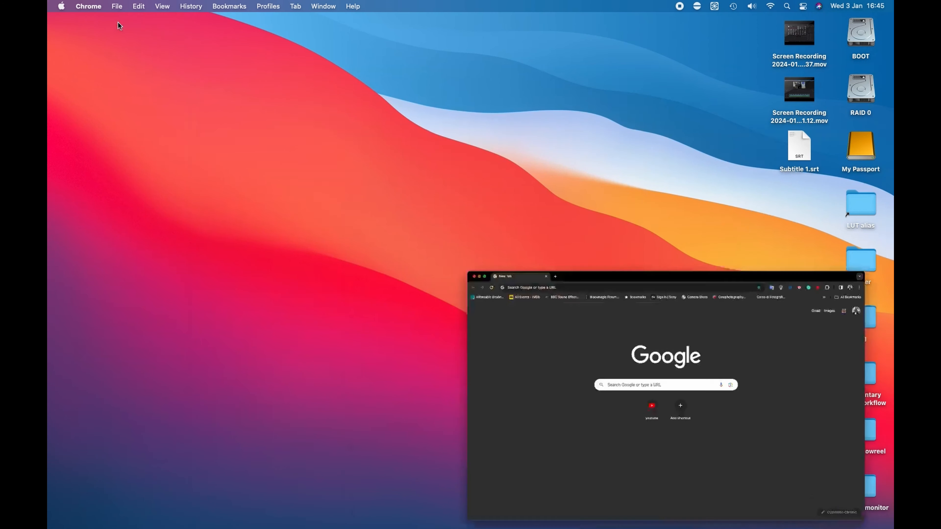
{"action": "left_click", "coordinate": [799, 145]}
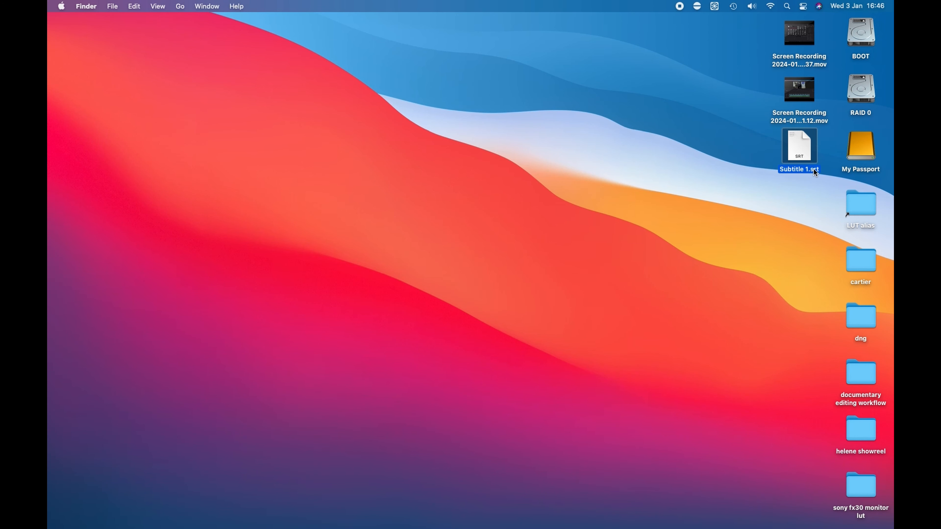
{"action": "right_click", "coordinate": [797, 139]}
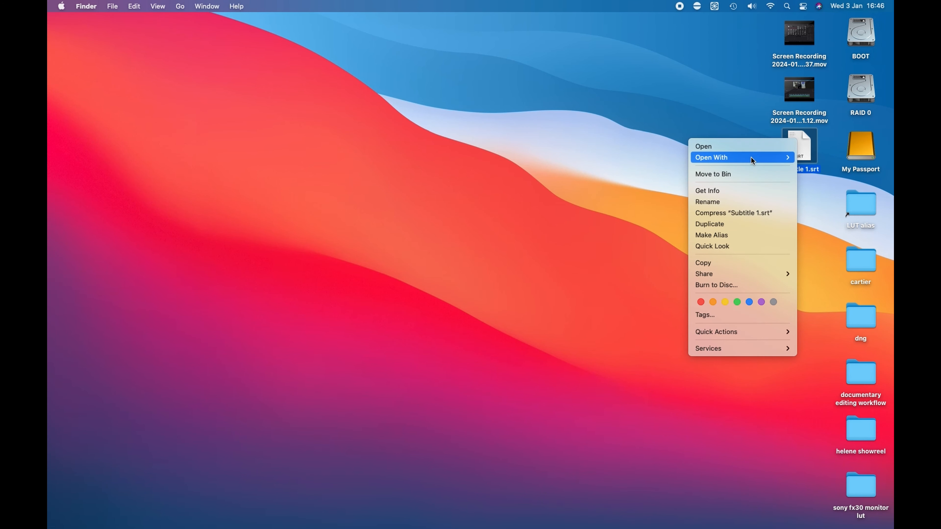
{"action": "mouse_move", "coordinate": [751, 159]}
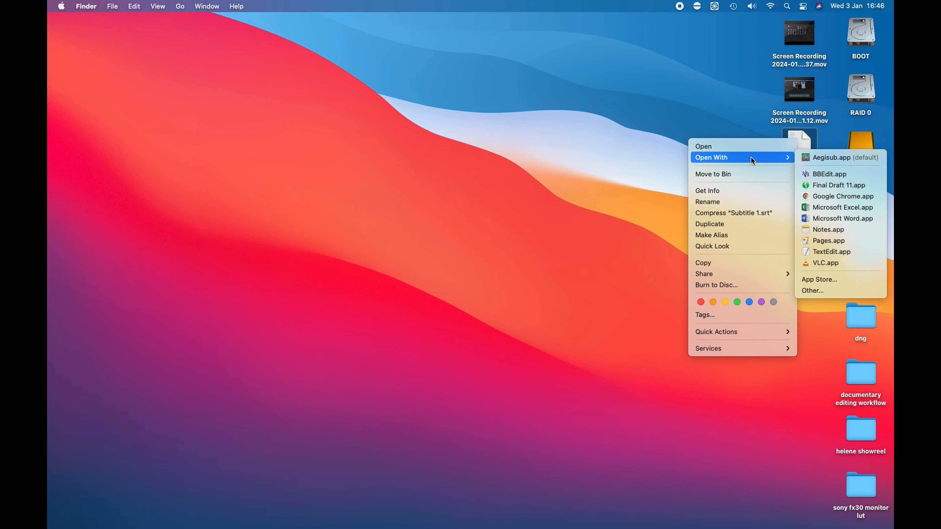
{"action": "left_click", "coordinate": [863, 252]}
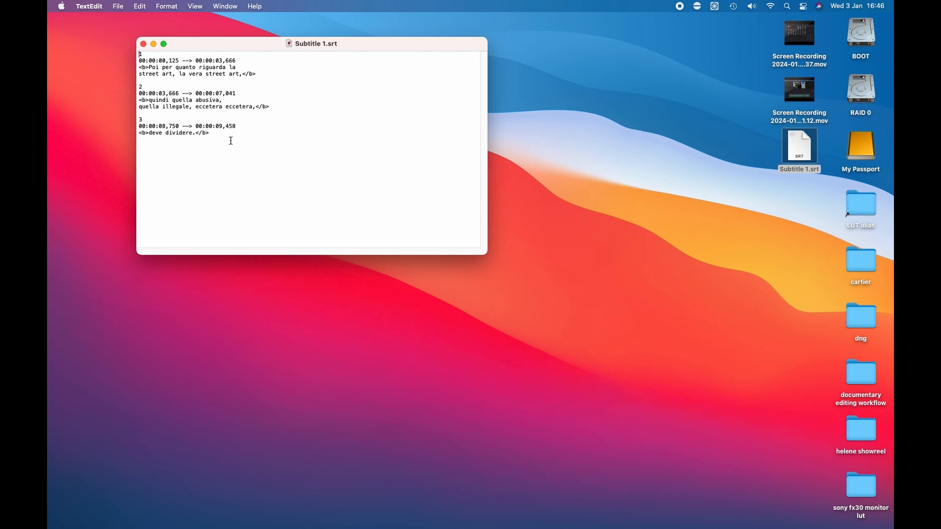
- Copy all the subtitle text from Subtitle 1.srt and paste it into a new blank Google Docs document in Chrome
{"action": "left_click_drag", "start_coordinate": [226, 135], "coordinate": [111, 59]}
{"action": "key", "text": "super+c"}
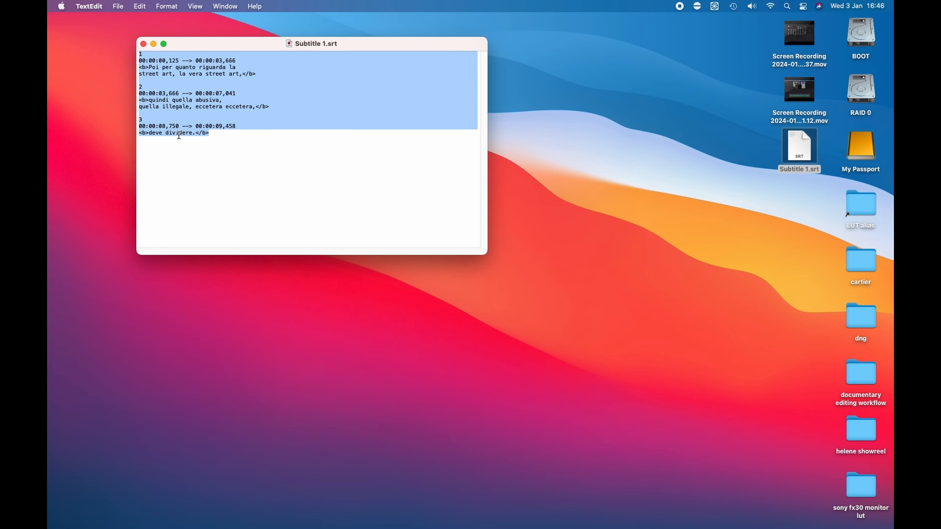
{"action": "mouse_move", "coordinate": [334, 526]}
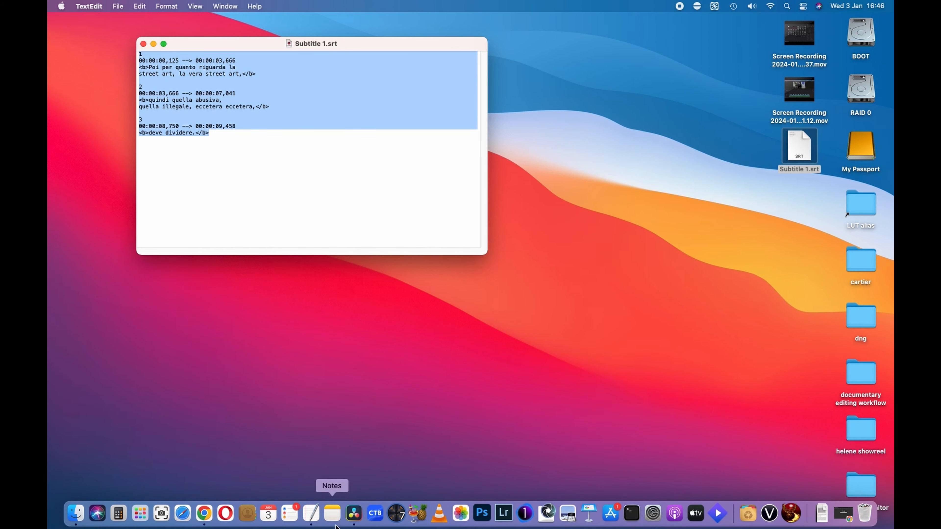
{"action": "left_click", "coordinate": [203, 514]}
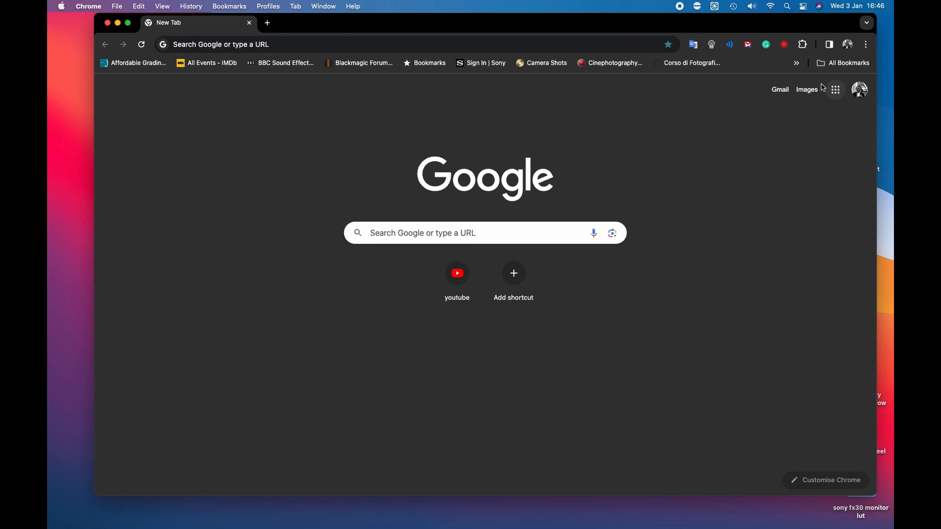
{"action": "left_click", "coordinate": [837, 91]}
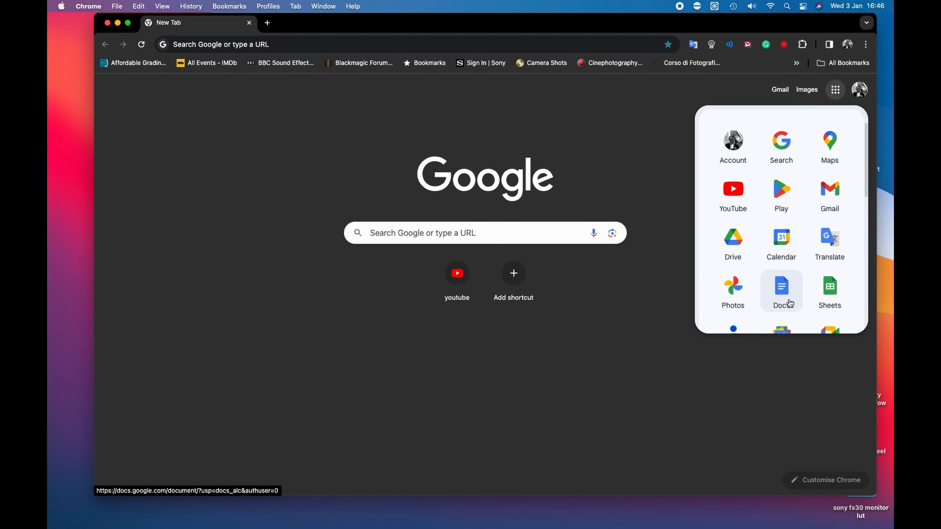
{"action": "left_click", "coordinate": [785, 289]}
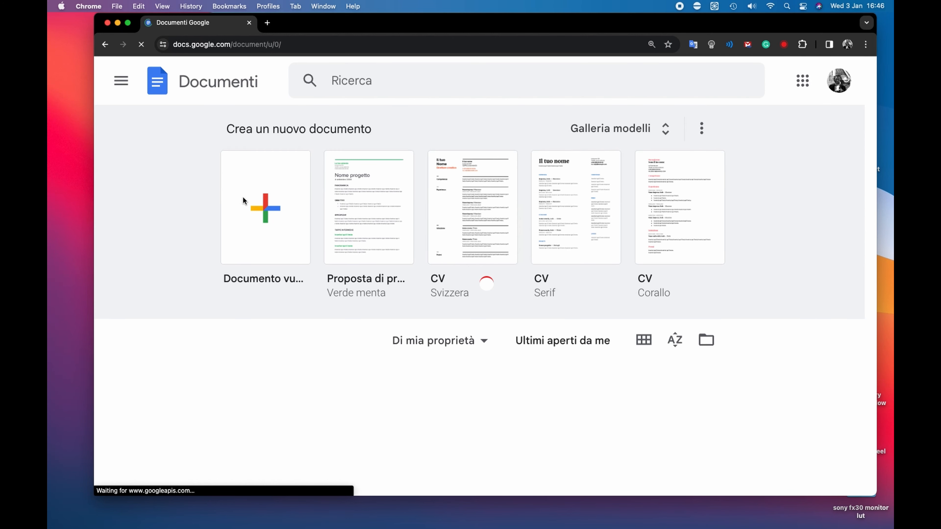
{"action": "left_click", "coordinate": [269, 204]}
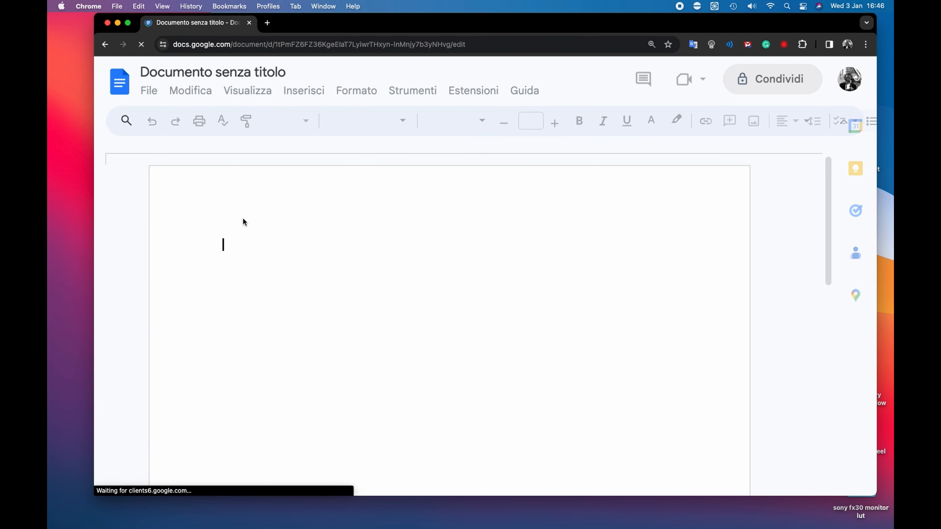
{"action": "key", "text": "super+v"}
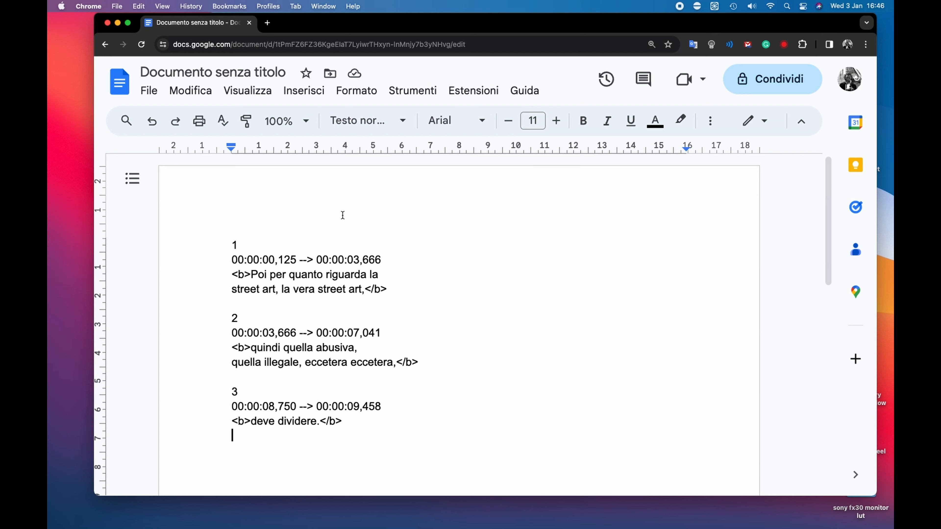
- Create a translated copy of the document in English (Inglese), keeping the suggested title
{"action": "left_click", "coordinate": [416, 93]}
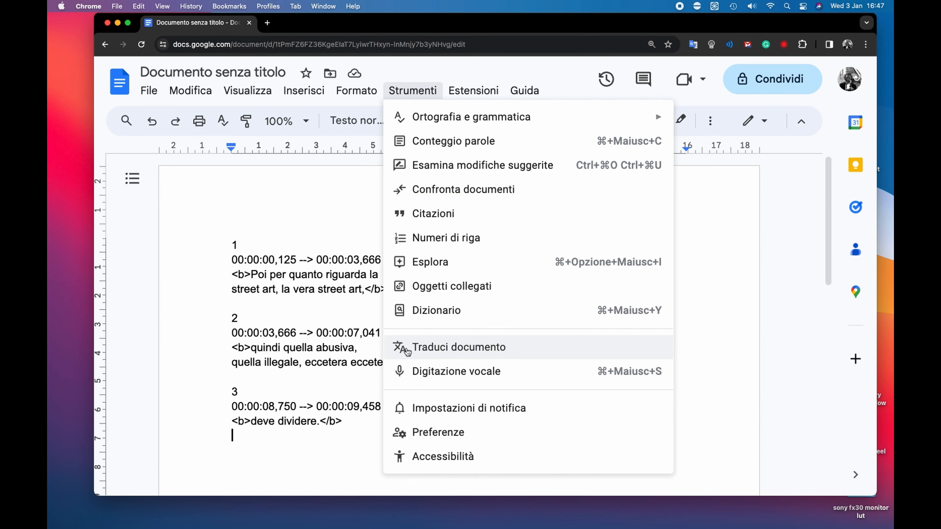
{"action": "left_click", "coordinate": [470, 349]}
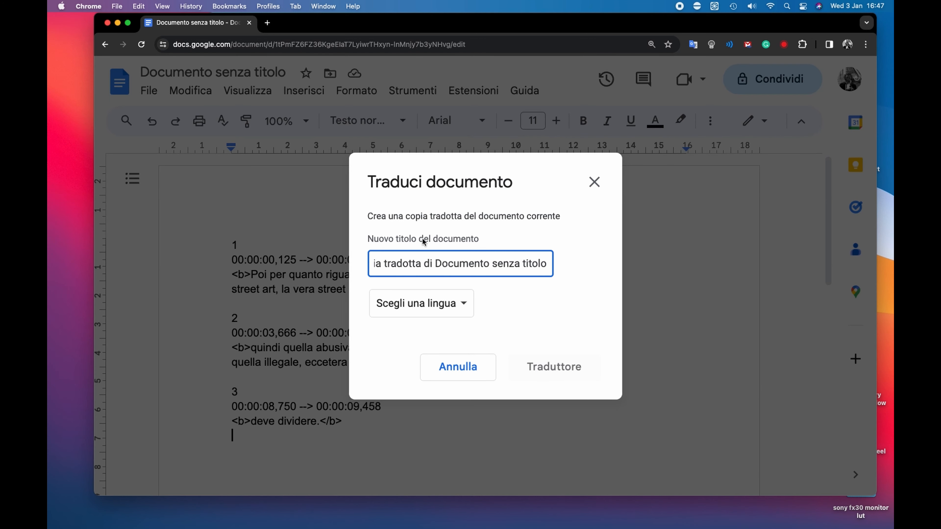
{"action": "left_click", "coordinate": [463, 304]}
{"action": "left_click_drag", "start_coordinate": [507, 301], "coordinate": [508, 372]}
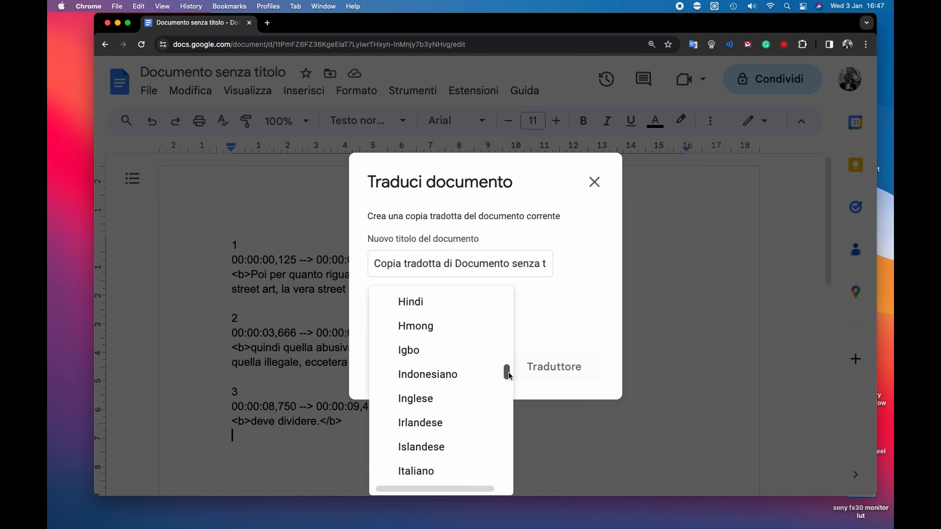
{"action": "left_click", "coordinate": [431, 399]}
{"action": "left_click", "coordinate": [570, 379]}
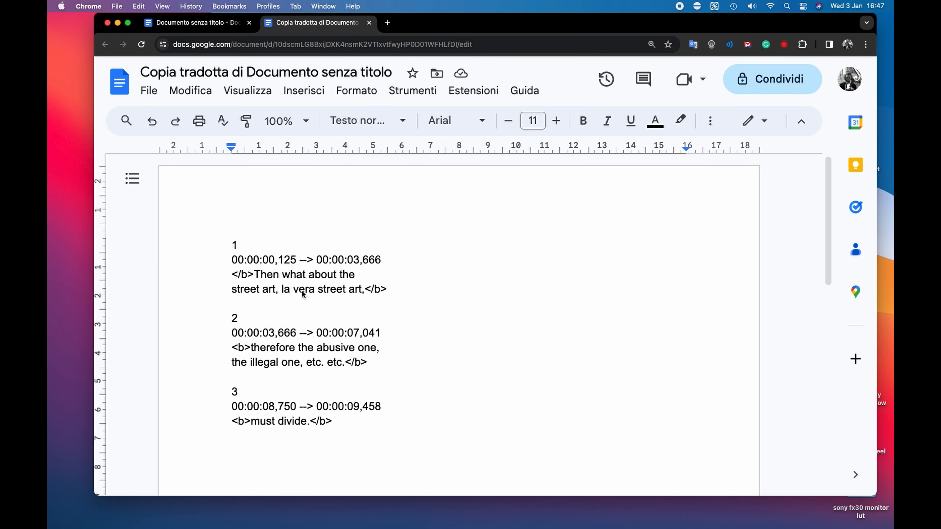
- Replace the untranslated words "la vera" in the first subtitle with "the real"
{"action": "left_click", "coordinate": [315, 288]}
{"action": "key", "text": "BackSpace"}
{"action": "key", "text": "BackSpace"}
{"action": "key", "text": "BackSpace"}
{"action": "key", "text": "BackSpace"}
{"action": "key", "text": "BackSpace"}
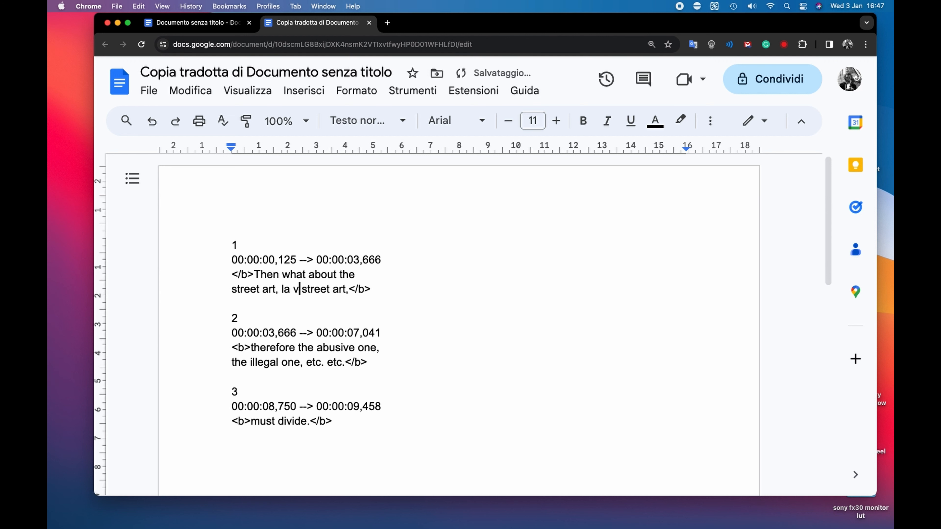
{"action": "key", "text": "BackSpace"}
{"action": "key", "text": "BackSpace"}
{"action": "key", "text": "BackSpace"}
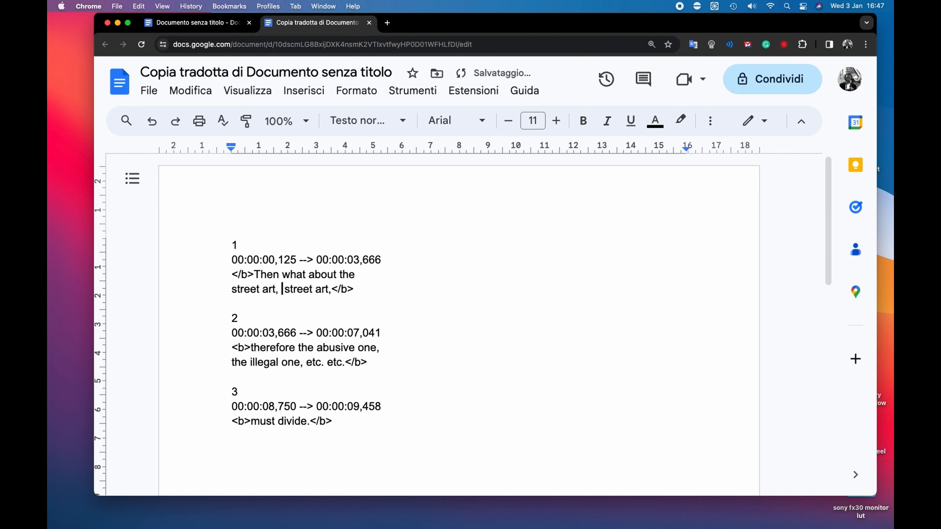
{"action": "type", "text": "the real"}
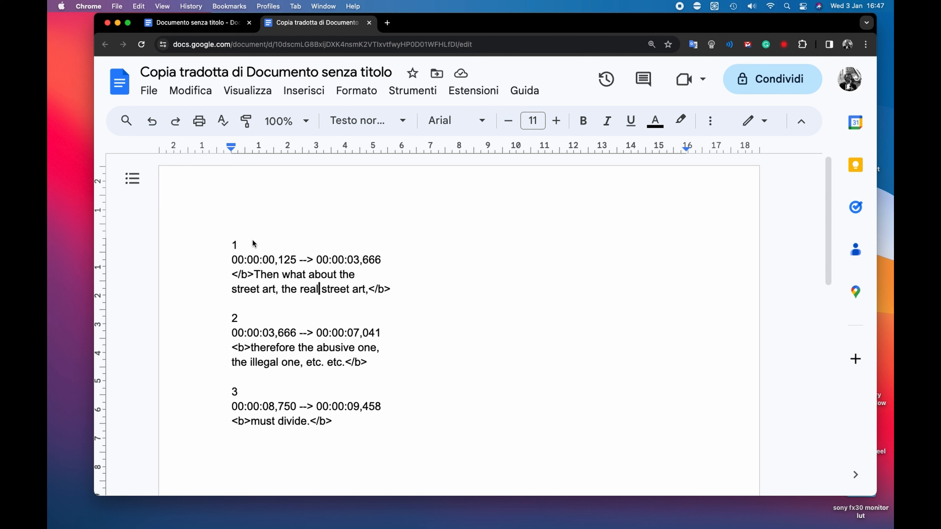
- Copy the entire translated text and paste it over the original Italian text of Subtitle 1.srt in TextEdit
{"action": "left_click", "coordinate": [231, 242]}
{"action": "left_click", "coordinate": [231, 243]}
{"action": "left_click_drag", "start_coordinate": [353, 253], "coordinate": [343, 427]}
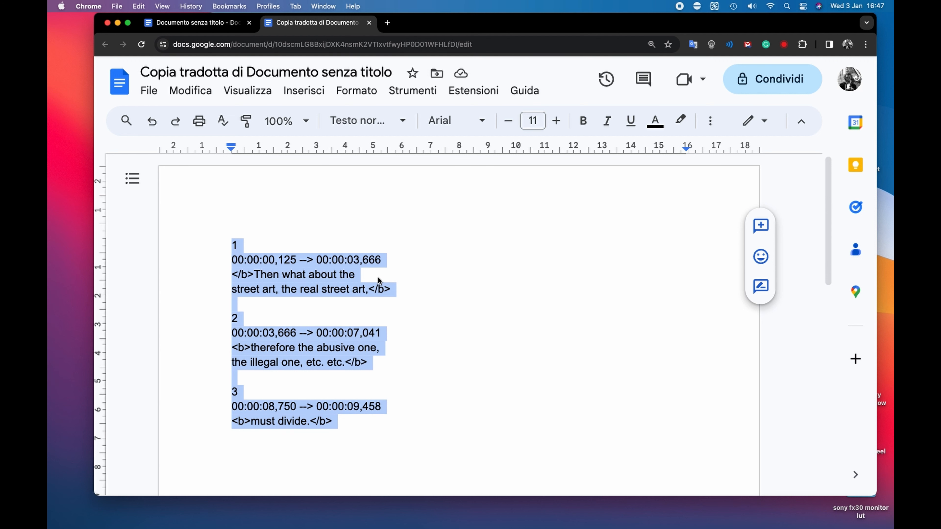
{"action": "key", "text": "super+c"}
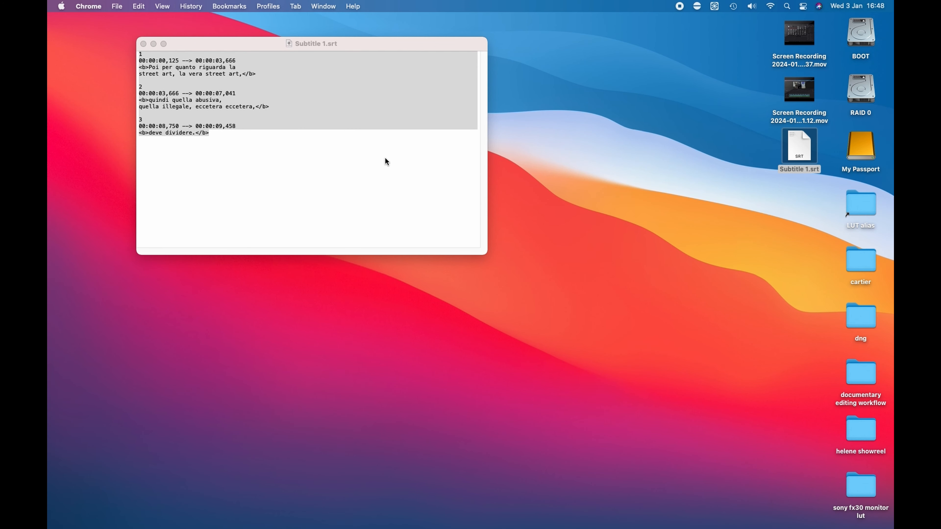
{"action": "left_click", "coordinate": [385, 160]}
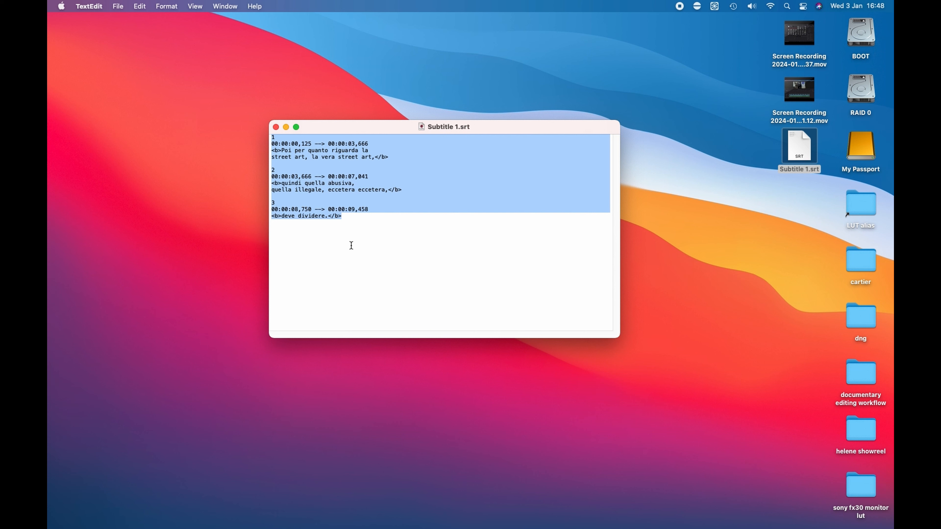
{"action": "key", "text": "BackSpace"}
{"action": "key", "text": "super+v"}
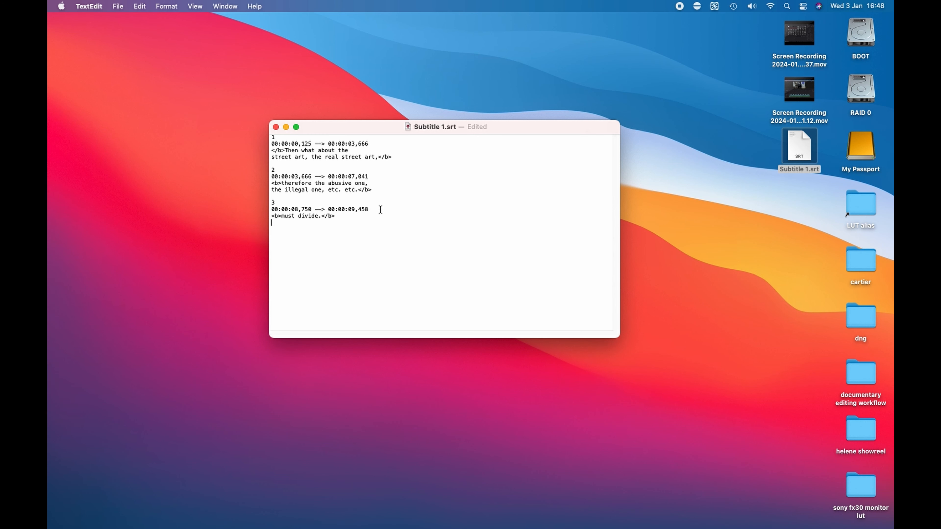
- Save and close the edited Subtitle 1.srt, and switch back to DaVinci Resolve
{"action": "left_click", "coordinate": [118, 7]}
{"action": "left_click", "coordinate": [144, 73]}
{"action": "left_click", "coordinate": [276, 126]}
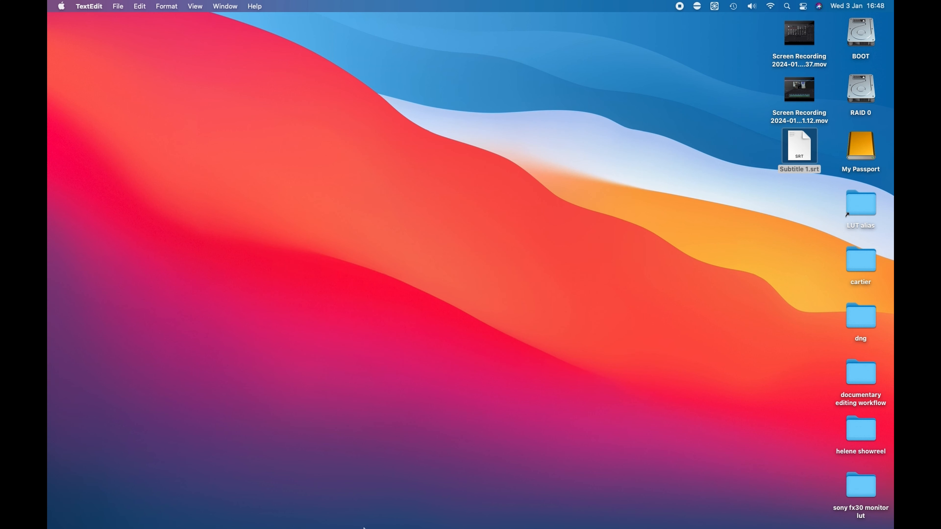
{"action": "left_click", "coordinate": [354, 514]}
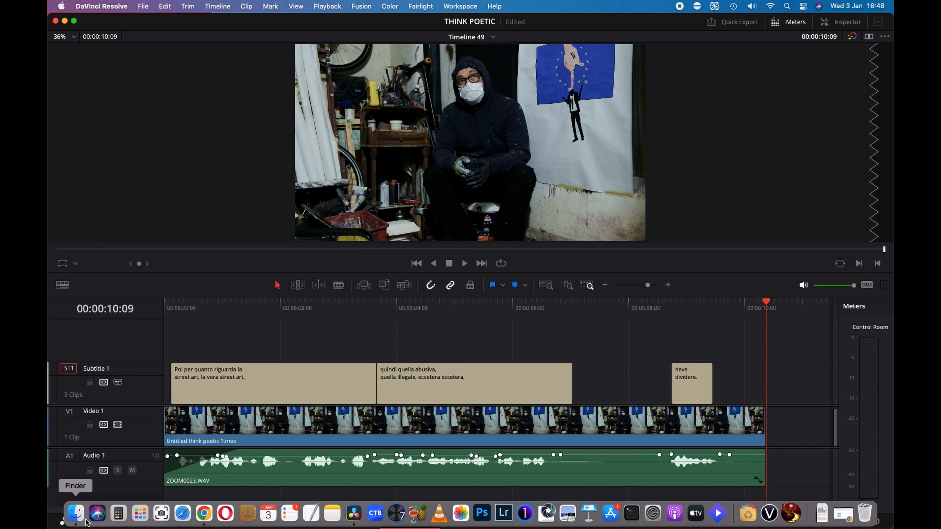
- Bring the translated Subtitle 1.srt from the Desktop folder in Finder onto a new subtitle track above Subtitle 1, near the timeline's start
{"action": "left_click", "coordinate": [78, 516]}
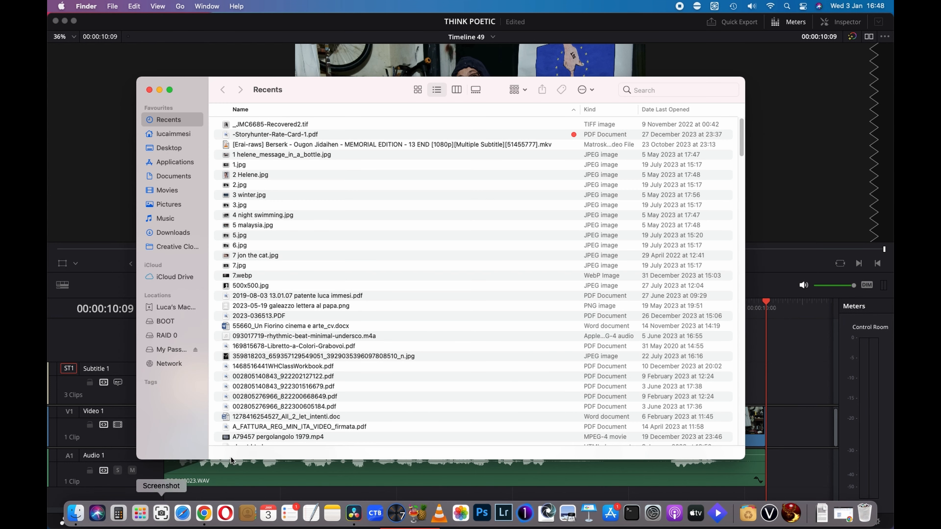
{"action": "left_click", "coordinate": [181, 149]}
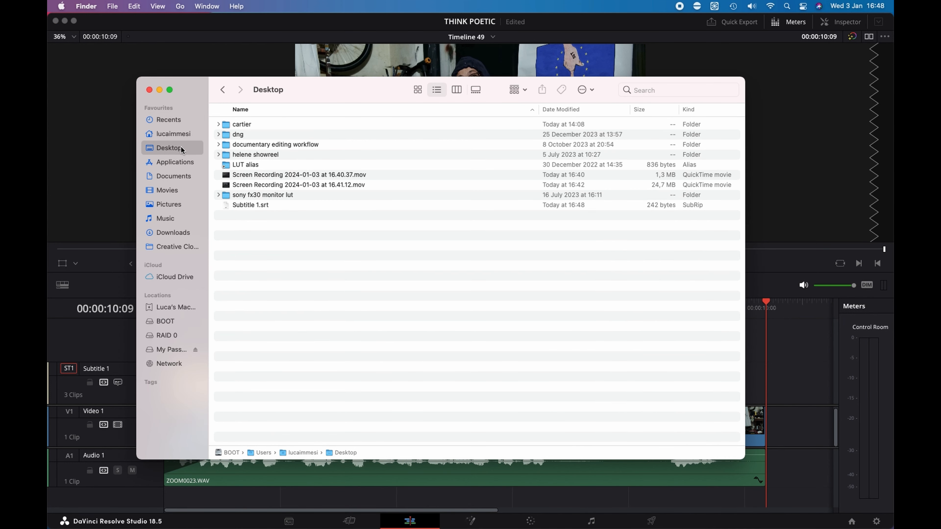
{"action": "key", "text": "super+w"}
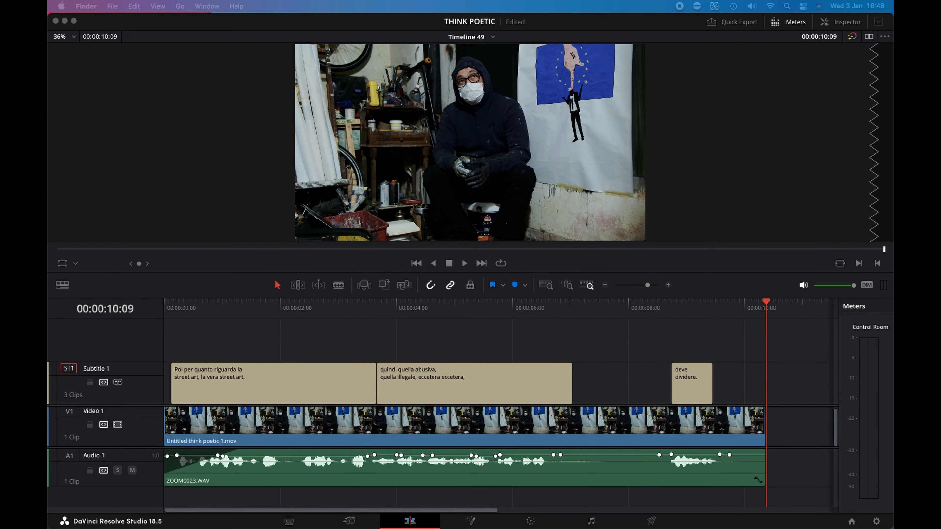
{"action": "mouse_move", "coordinate": [185, 332]}
{"action": "left_mouse_down"}
{"action": "mouse_move", "coordinate": [212, 330]}
{"action": "mouse_move", "coordinate": [160, 349]}
{"action": "mouse_move", "coordinate": [177, 347]}
{"action": "left_mouse_up"}
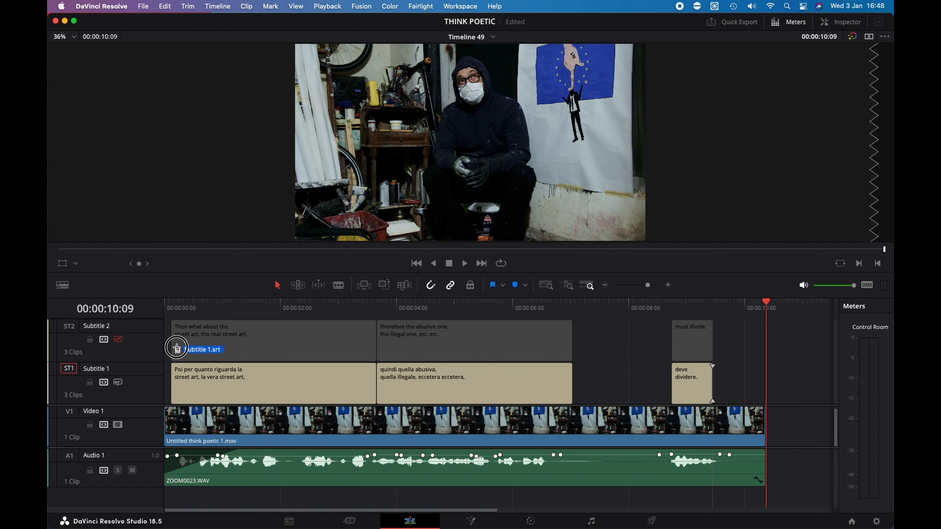
{"action": "left_click_drag", "start_coordinate": [177, 347], "coordinate": [178, 348]}
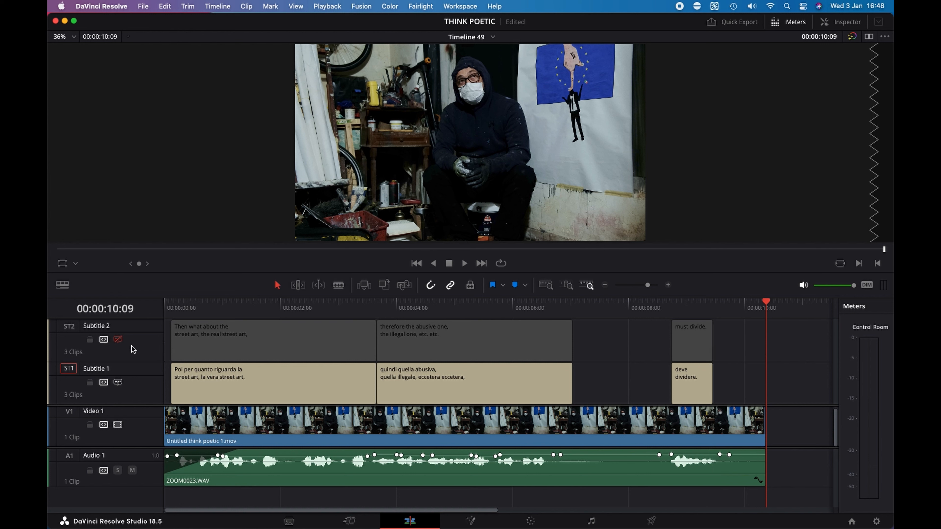
- Enable display of the English Subtitle 2 track and play the timeline from 00:00:00:00 to check its captions
{"action": "left_click", "coordinate": [118, 340]}
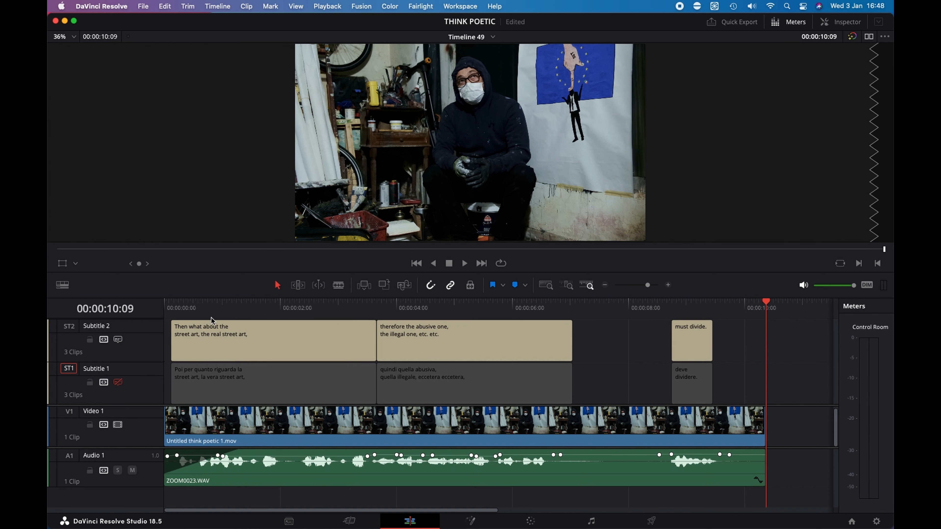
{"action": "left_click", "coordinate": [196, 311]}
{"action": "left_click", "coordinate": [169, 310]}
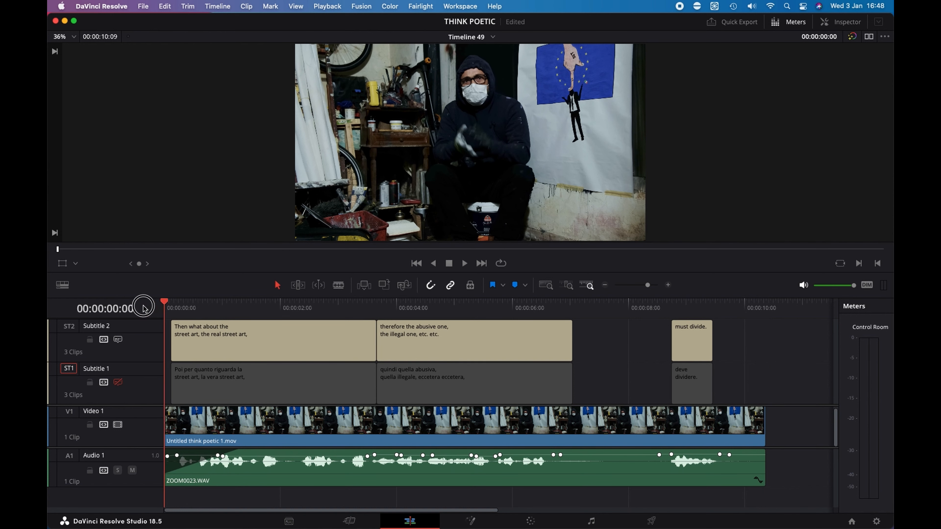
{"action": "key", "text": "space"}
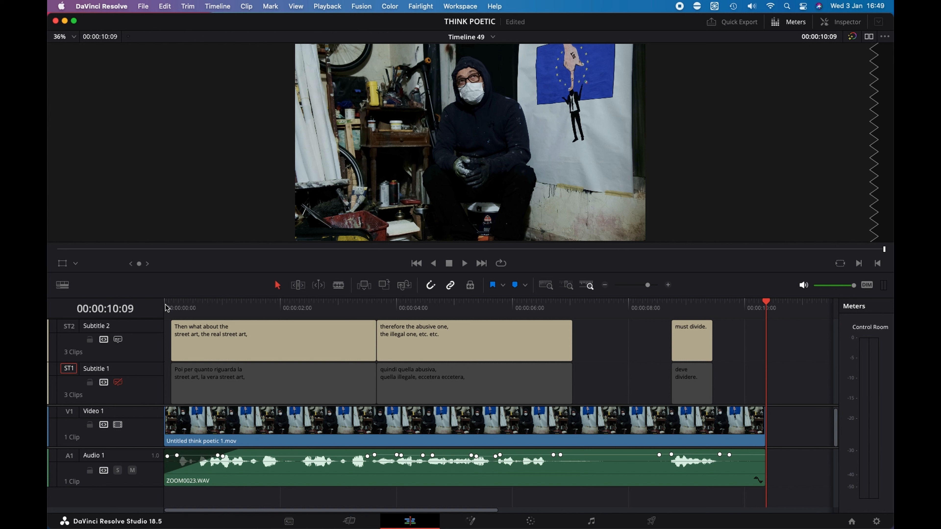
{"action": "mouse_move", "coordinate": [269, 528]}
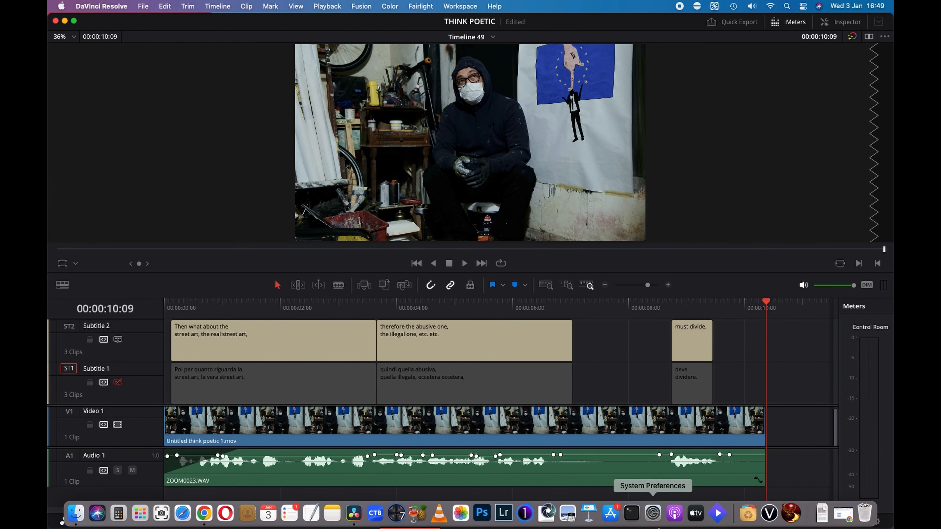